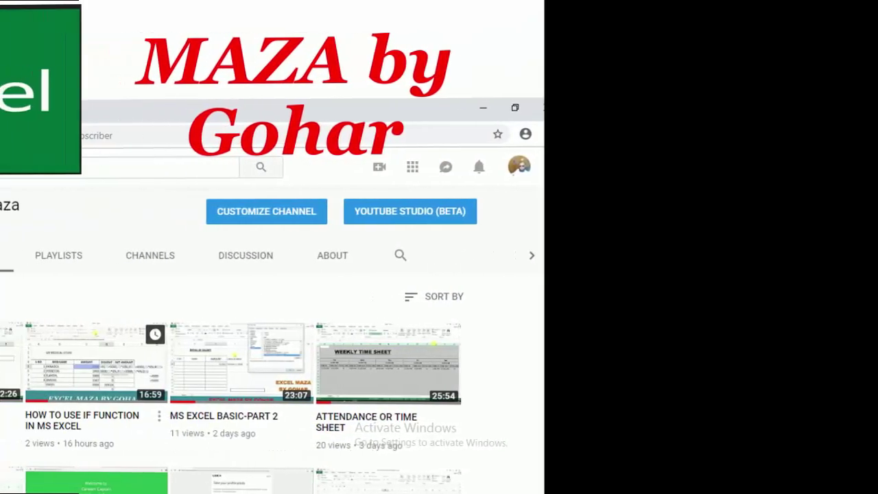
Step: Switch from PowerPoint to the New Microsoft Excel Worksheet window with Alt+Tab
key("alt+Tab")
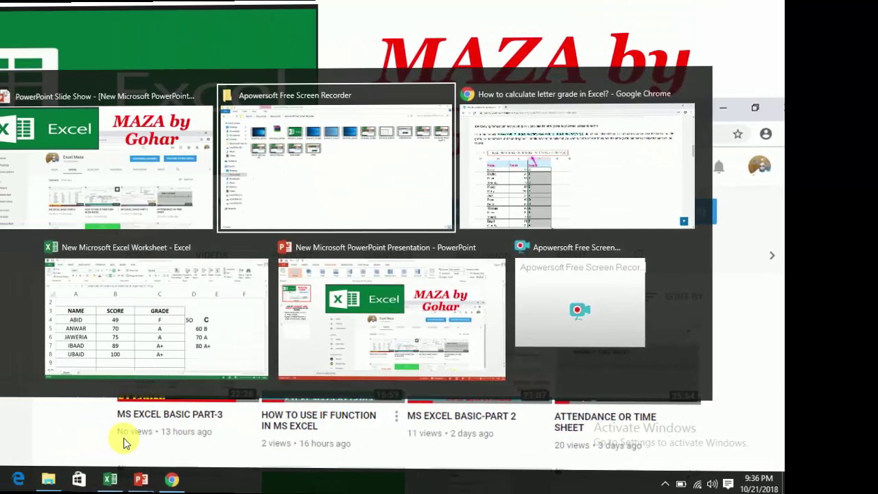
key("alt+shift+Tab")
key("alt+shift+Tab")
key("alt+shift+Tab")
key("alt+shift+Tab")
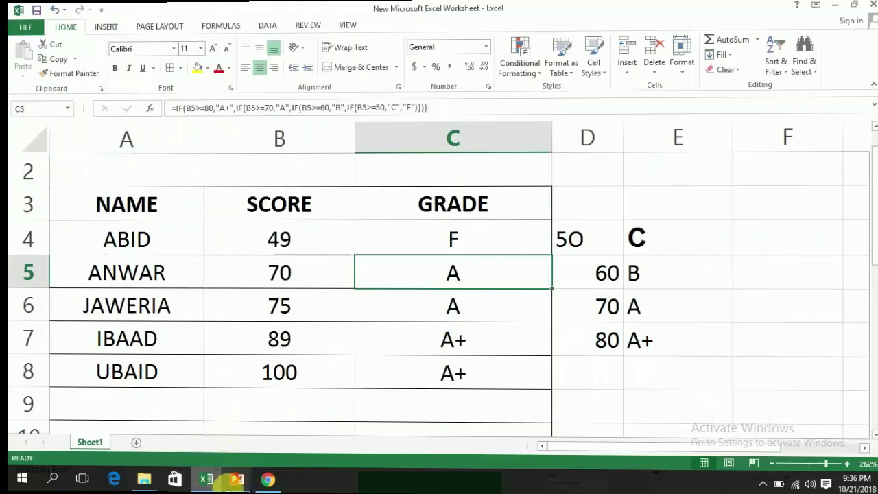
Step: Point out sample names and scores (75, 49) in the table, then return to the GRADING title row
left_click(316, 298)
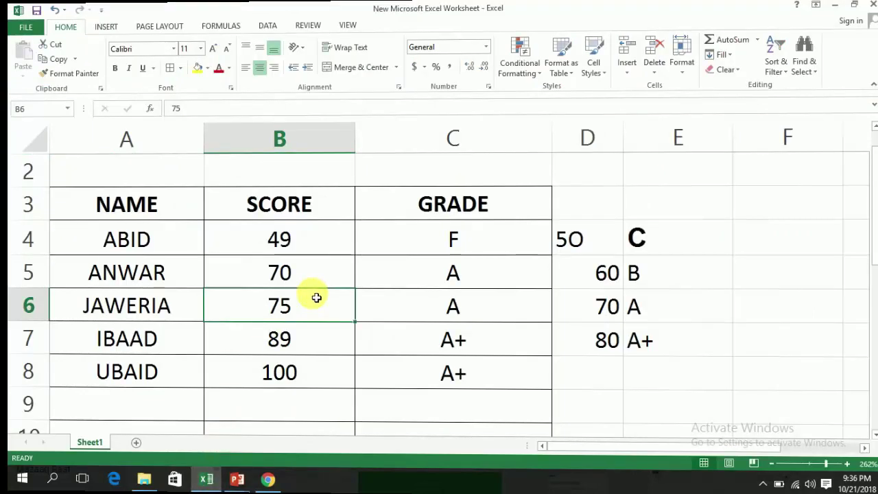
left_click(169, 236)
left_click(261, 228)
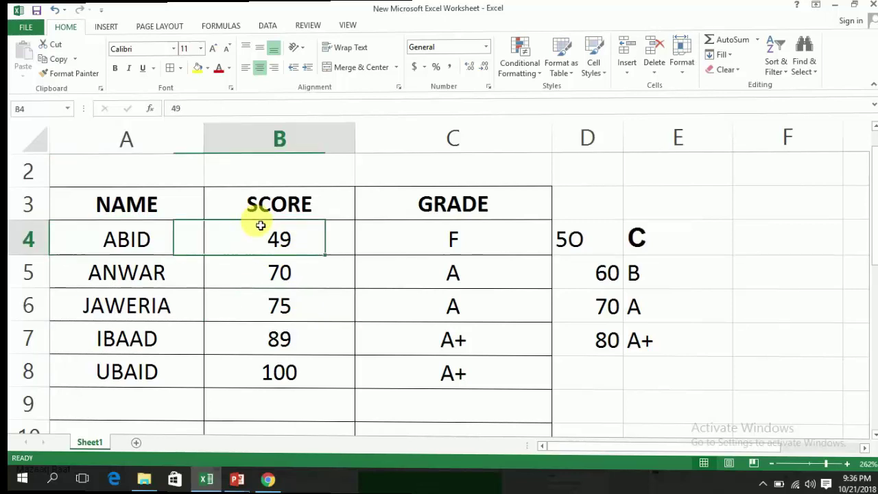
key("Up")
key("Up")
key("Up")
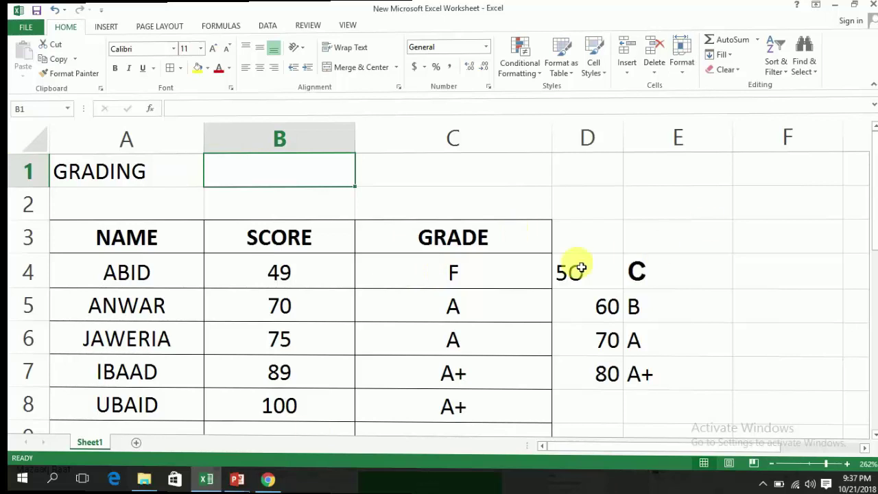
left_click(472, 289)
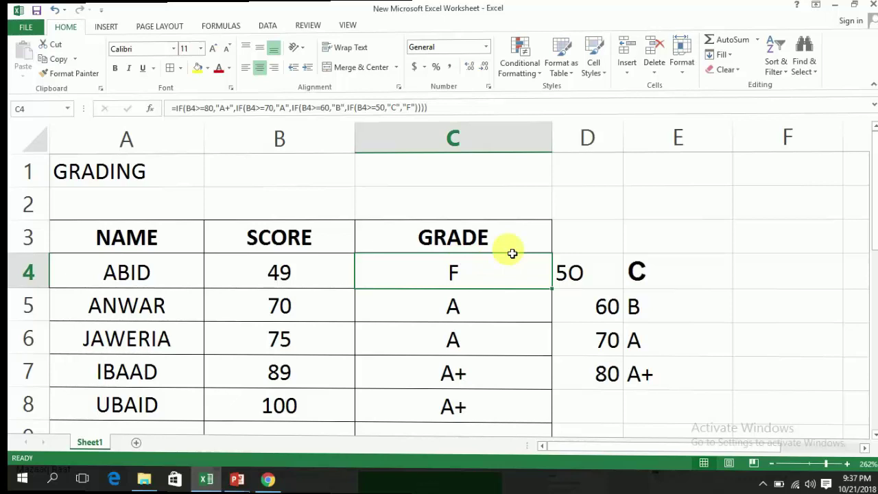
key("ctrl+shift+Down")
Step: Delete the old grades in C4:C8 and check the neighbouring threshold cells
key("Delete")
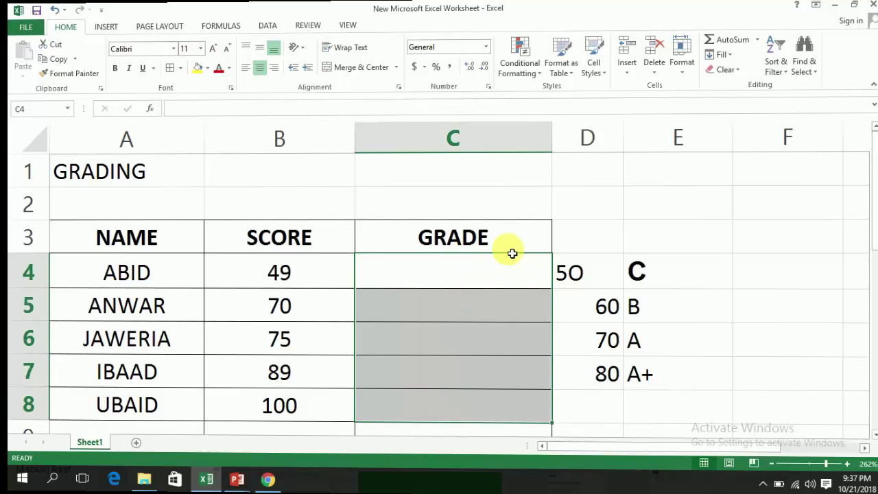
key("Right")
key("Left")
key("Right")
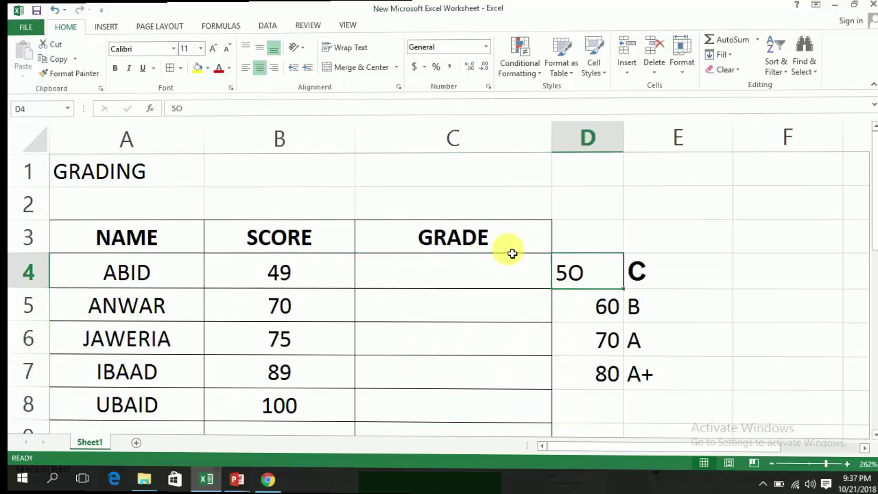
key("Left")
key("Down")
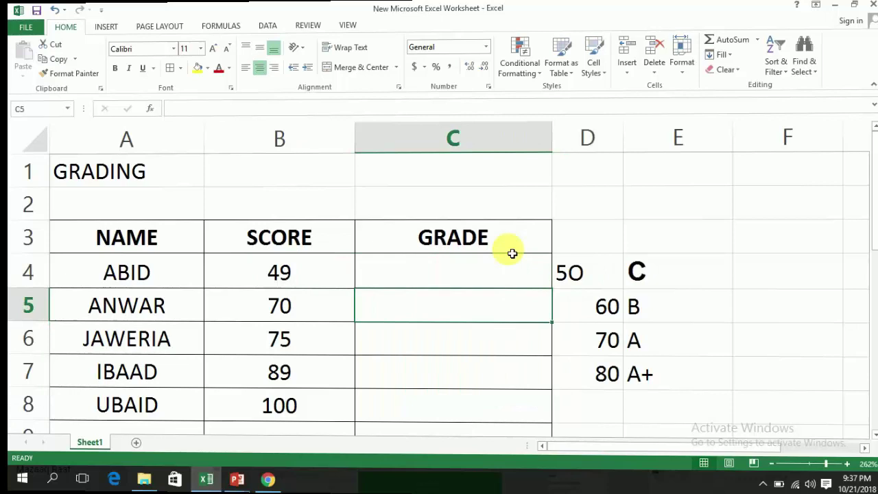
key("Up")
key("Right")
key("Down")
key("Left")
key("Up")
key("Up")
Step: Centre the 50–80 threshold values in D4:D7
key("Right")
key("Down")
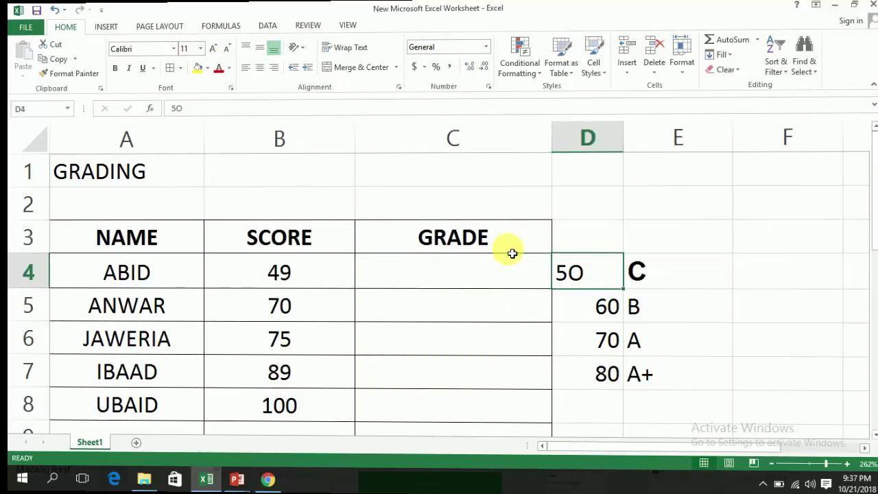
key("shift+Down")
key("shift+Down")
key("shift+Down")
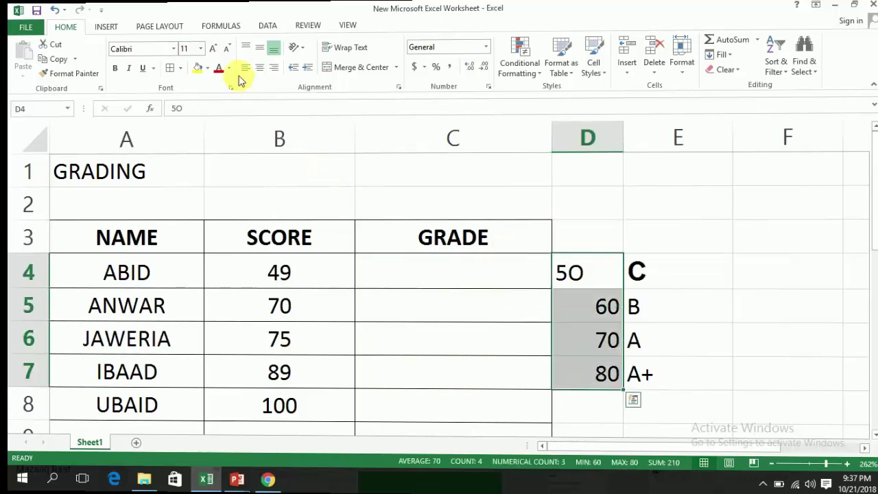
left_click(259, 67)
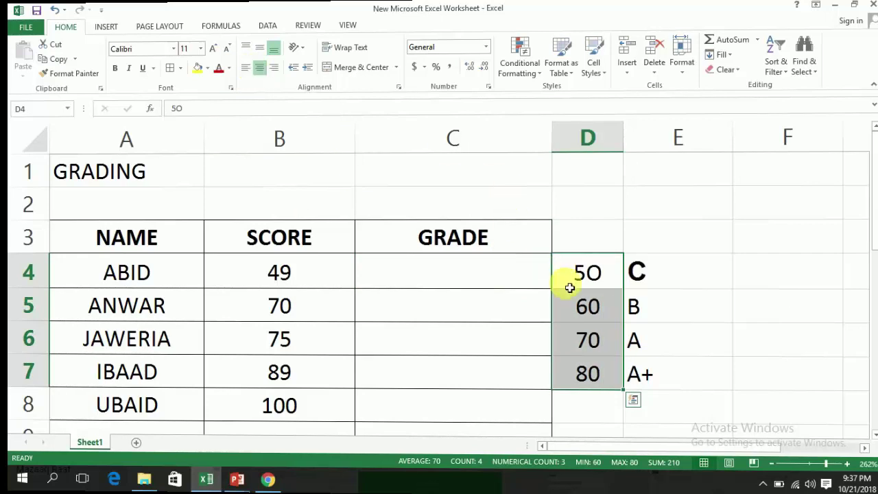
left_click(605, 266)
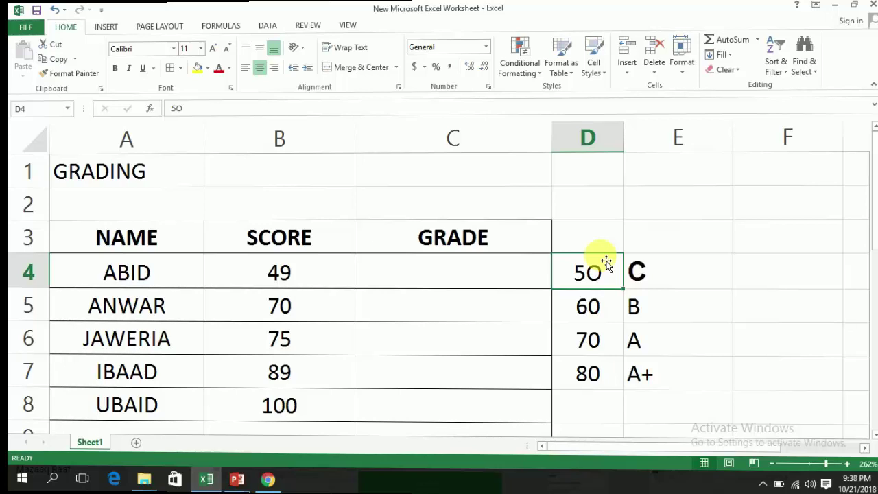
key("Down")
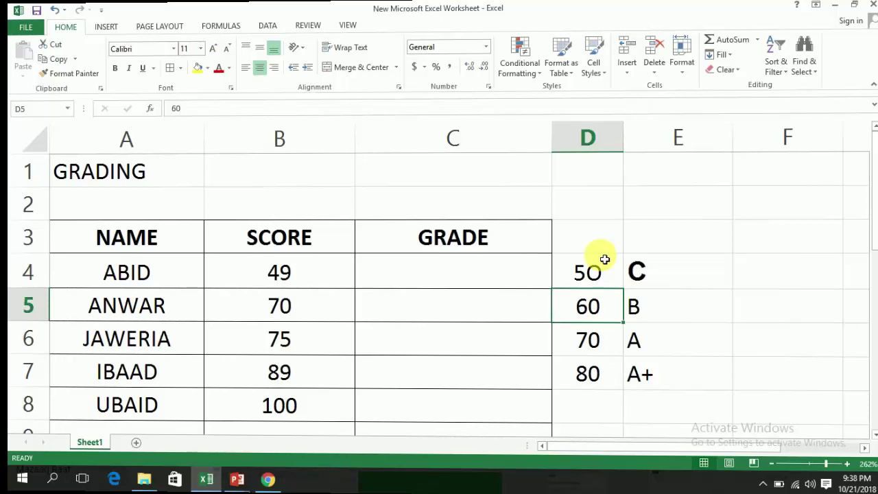
key("Down")
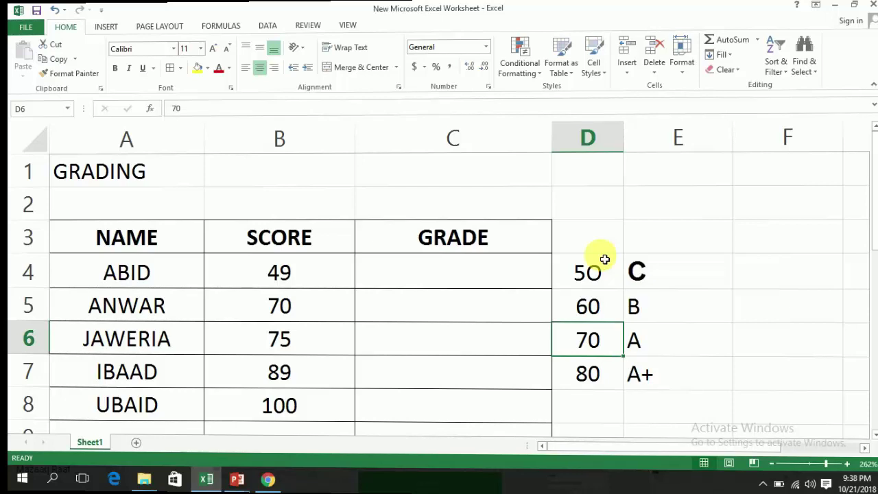
key("Down")
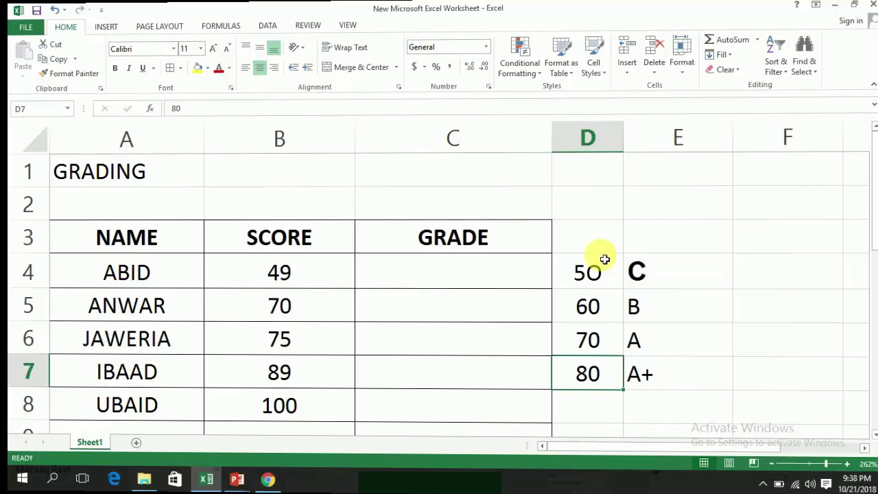
key("Up")
key("Up")
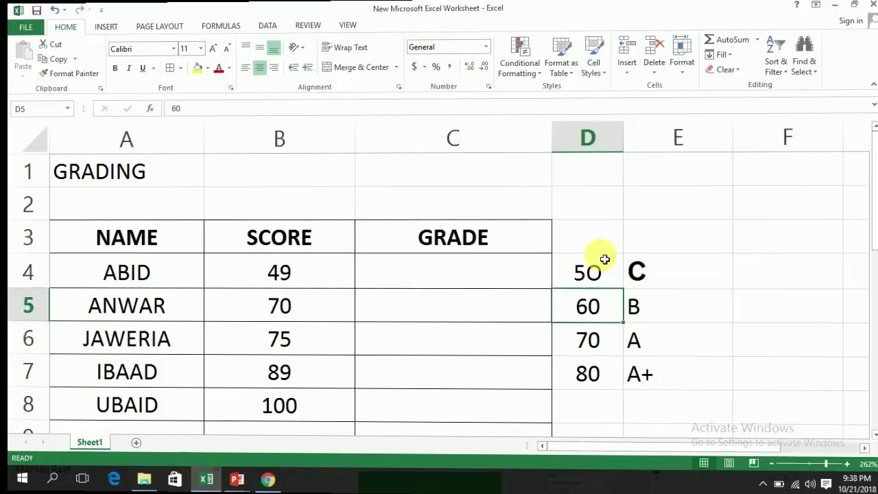
key("Up")
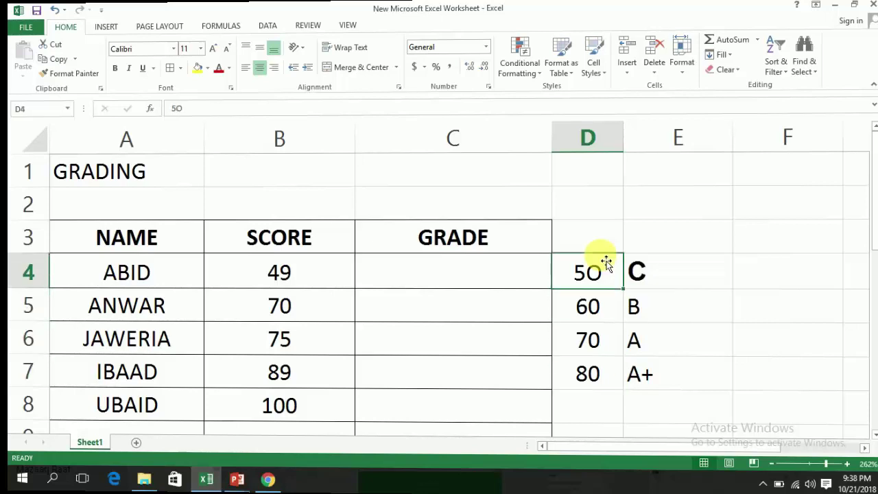
key("Down")
key("Up")
key("Left")
key("Left")
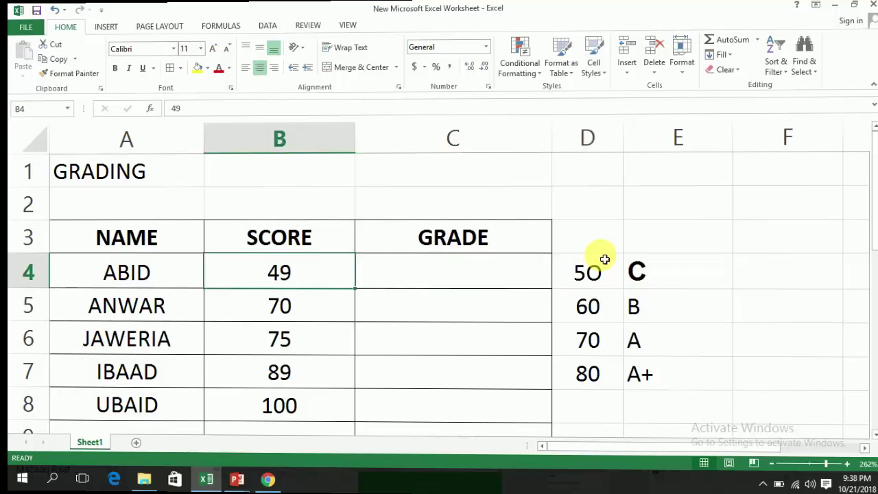
key("Right")
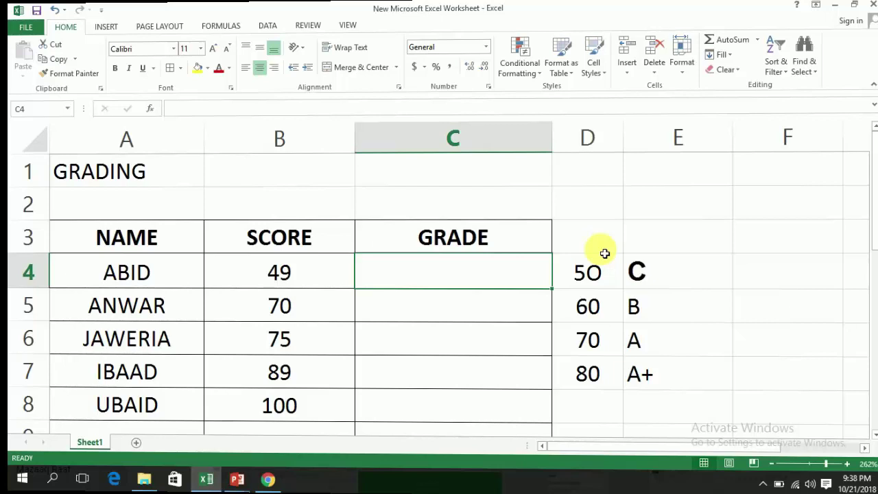
Step: Start the C4 formula as =IF(B4>=80,"A+"
type("=")
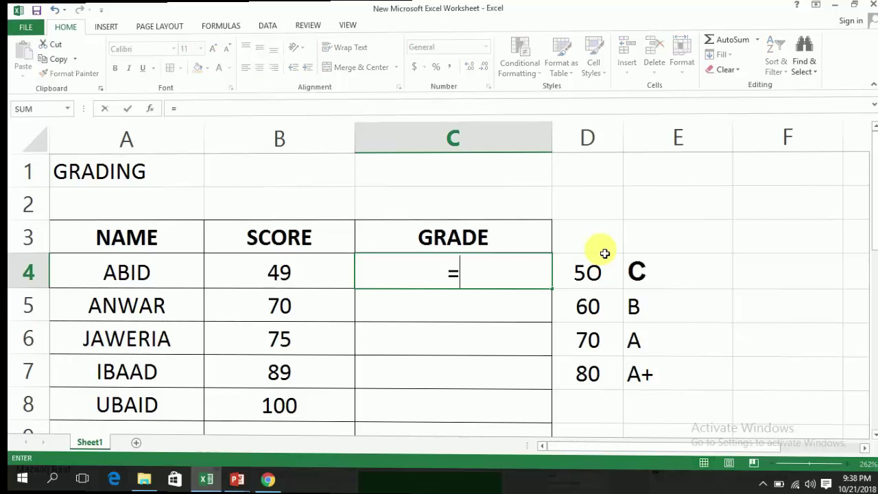
type("IF")
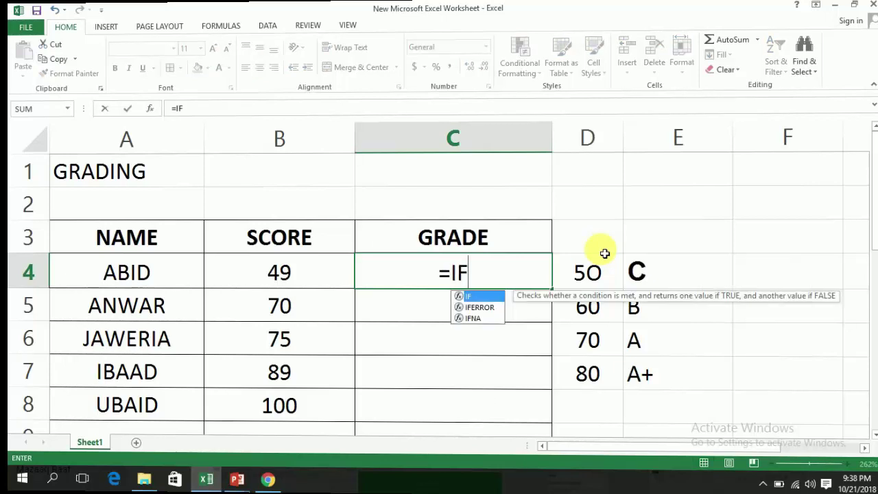
type("(")
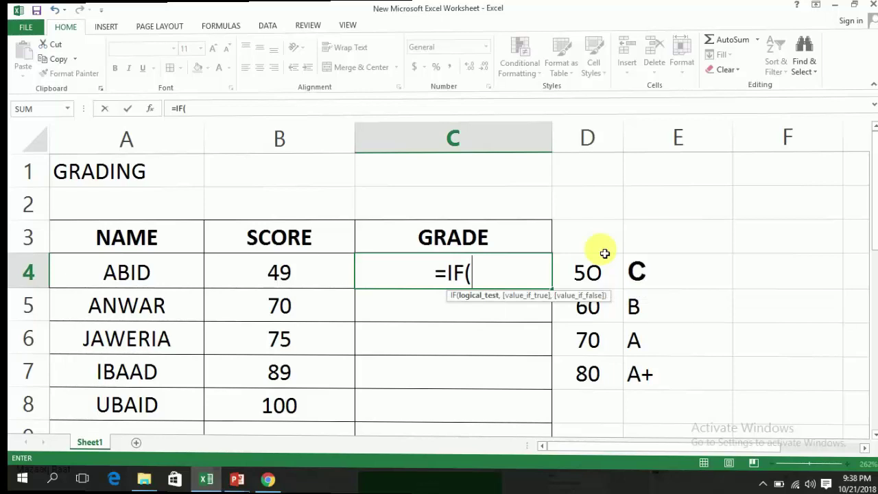
key("Left")
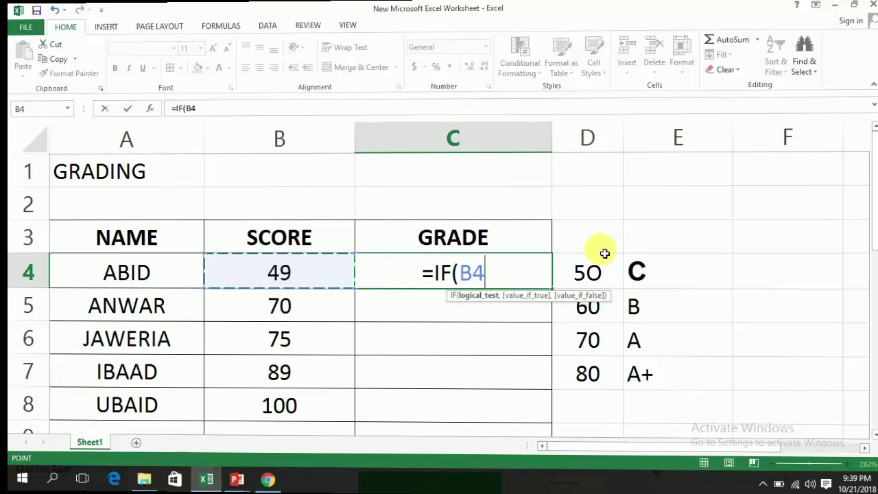
type(">=")
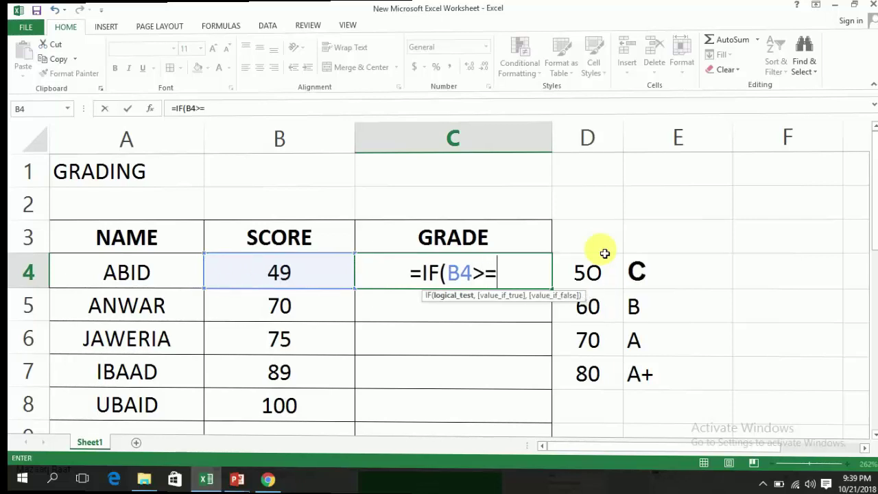
type("80")
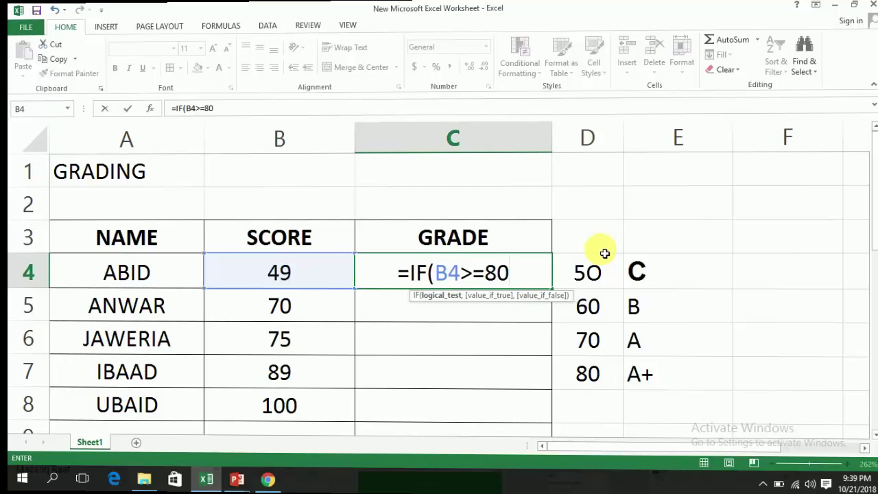
type(",")
type(";")
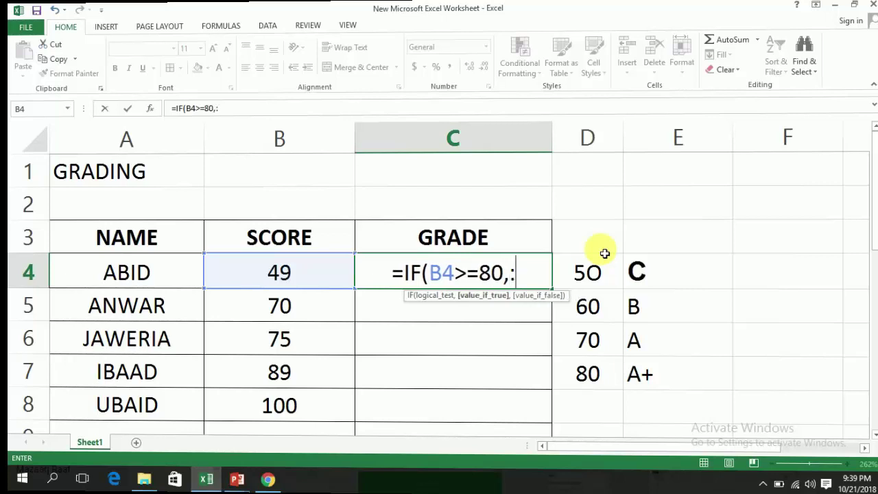
key("BackSpace")
type("\"A+")
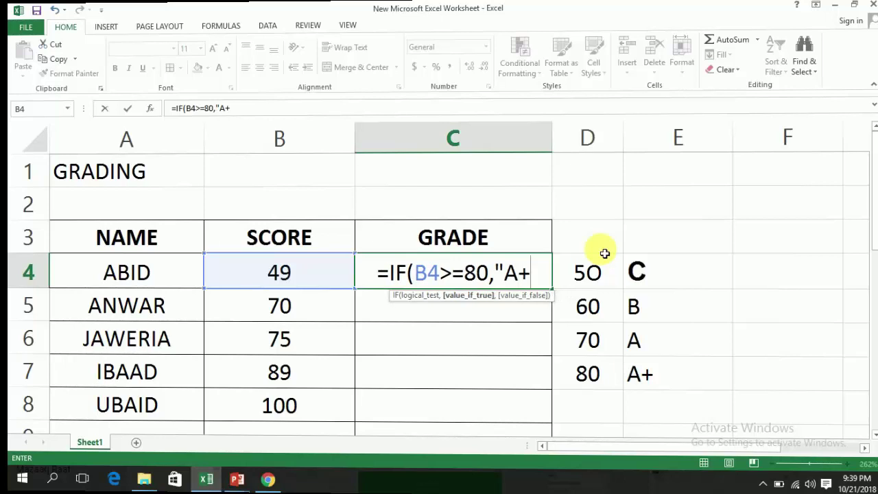
type("\"")
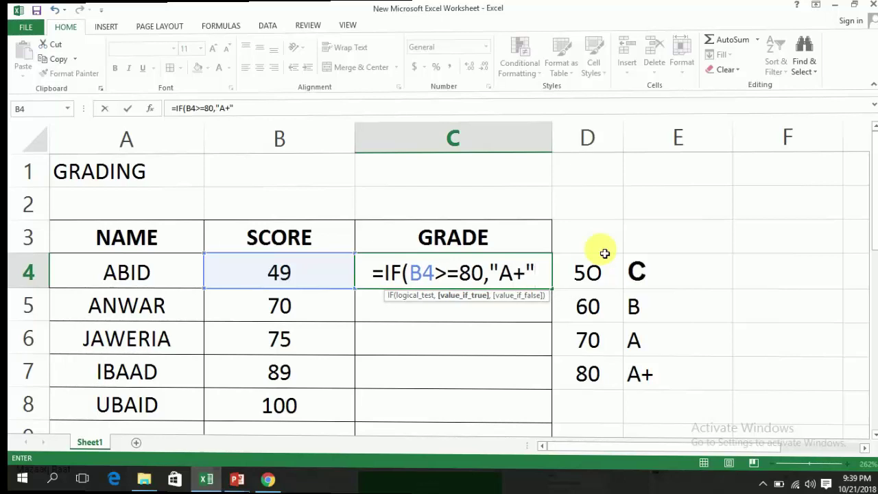
Step: Nest tests for 70 "A", 60 "B", 50 "C" with "F" fallback and close all parentheses
type(",")
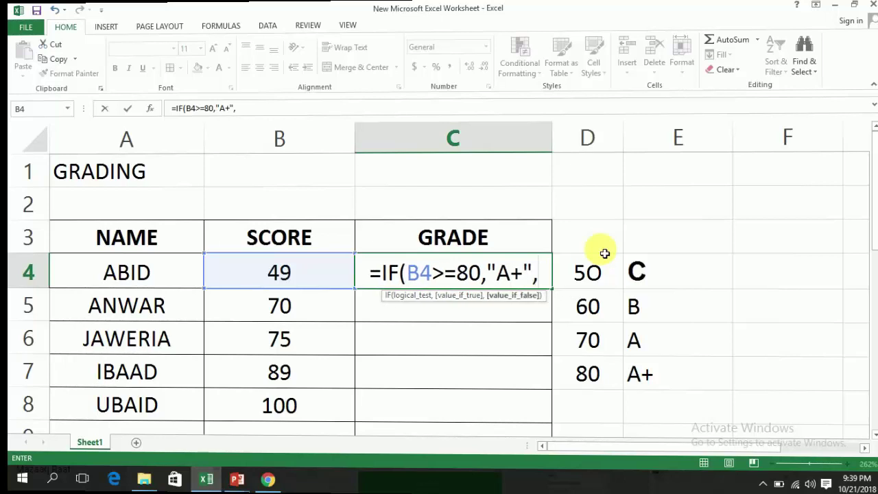
type("IF")
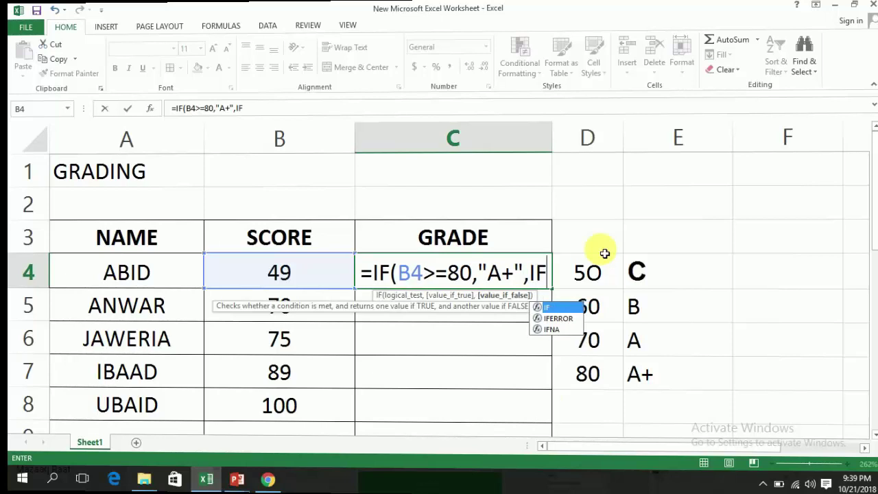
type("(B")
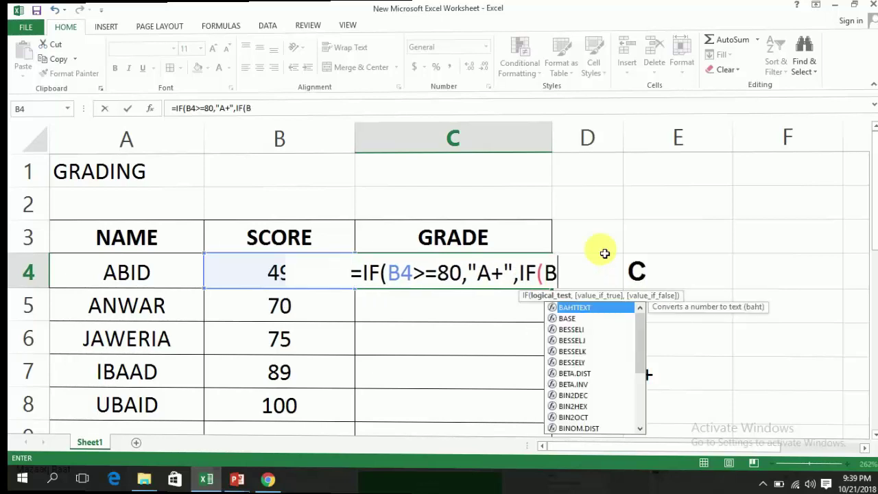
type("4")
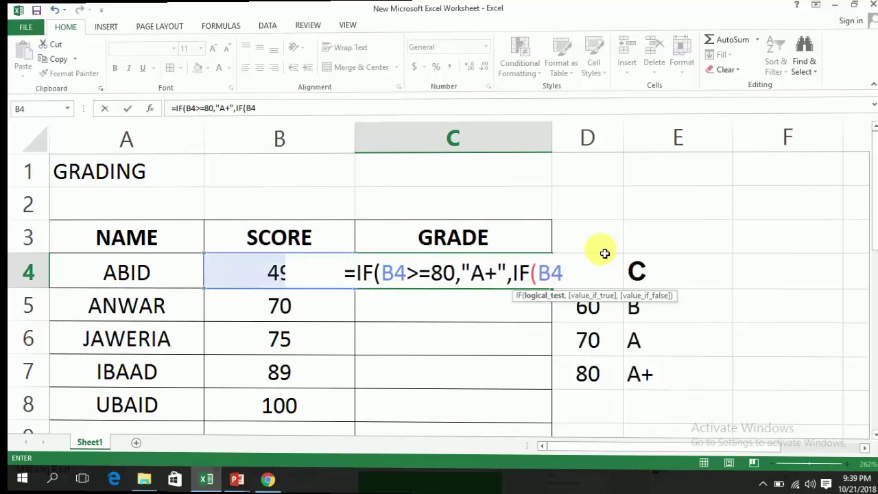
type(">=")
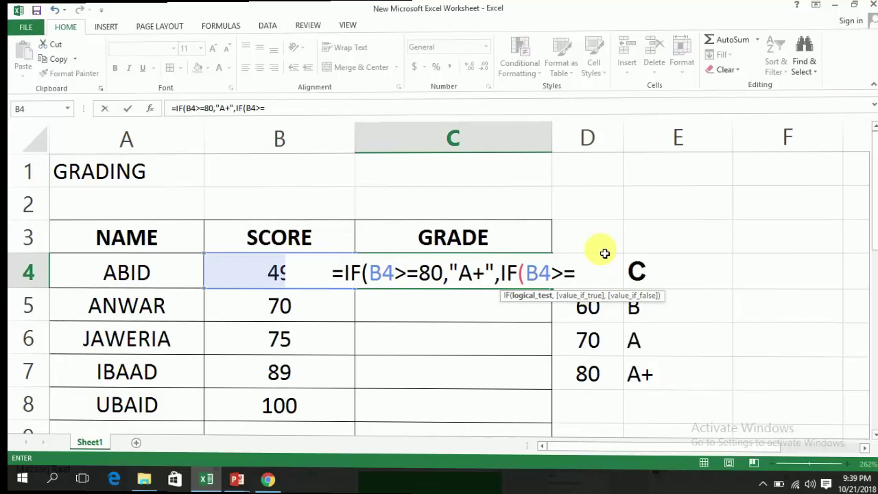
type("70,")
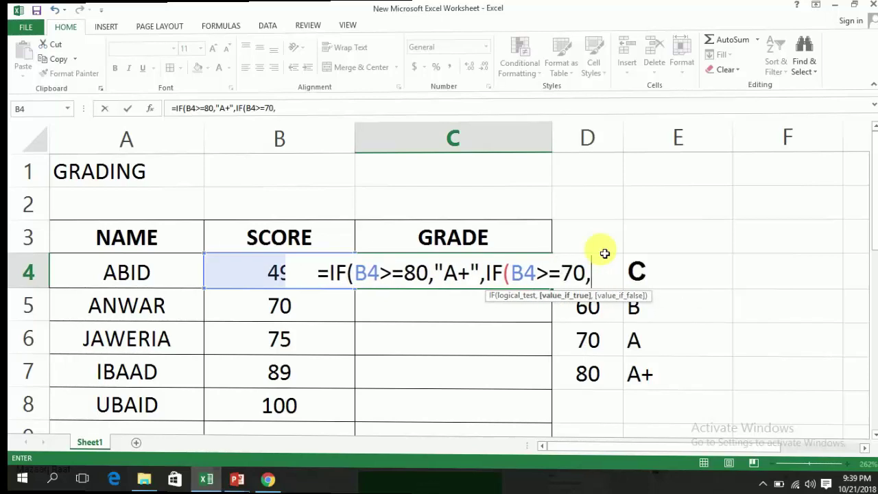
type("\"")
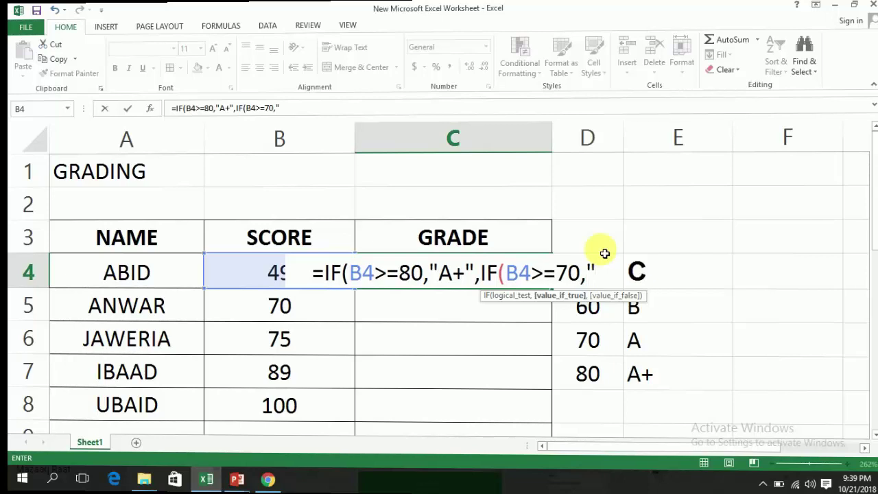
type("a")
key("BackSpace")
type("AA")
key("BackSpace")
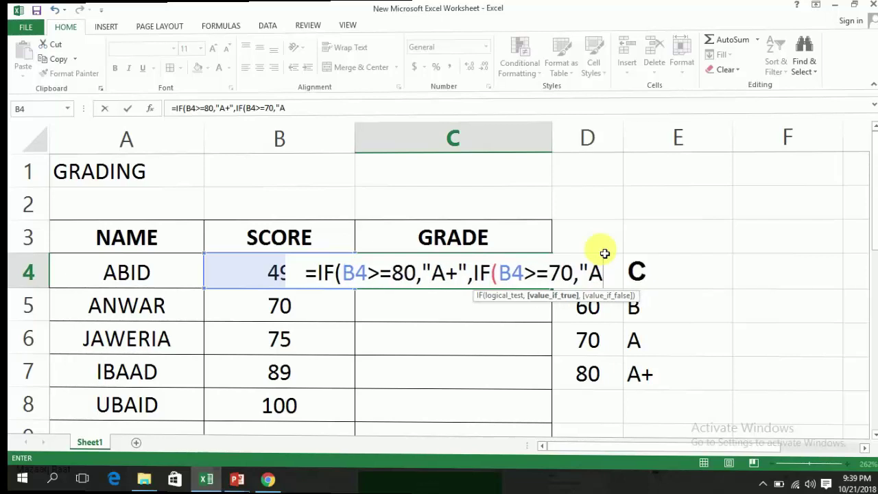
type("\",IF(B4>=")
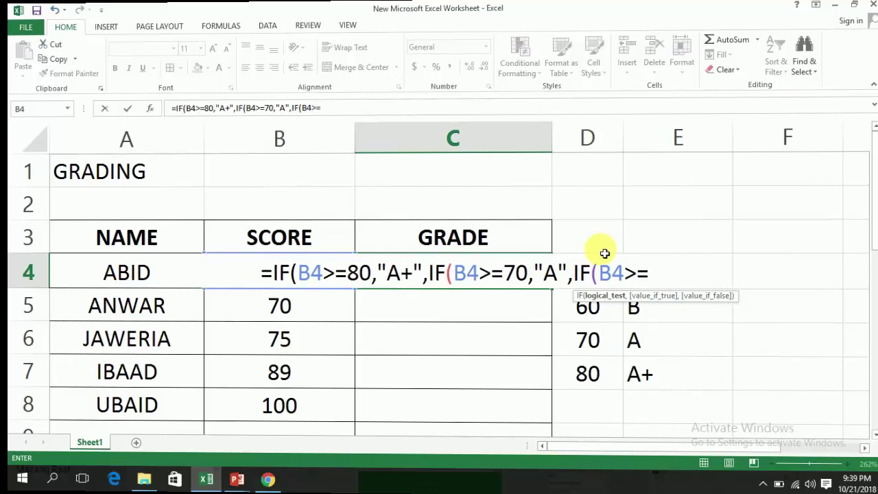
type("60,\"B\",")
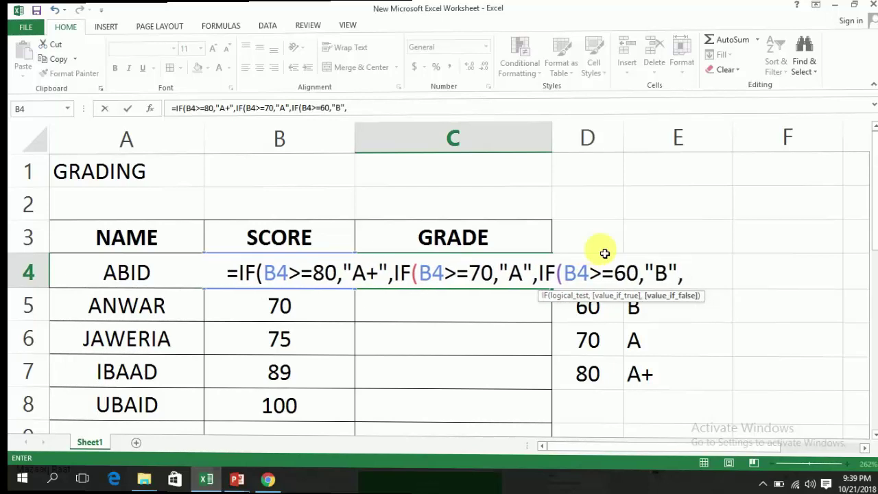
type("IF(")
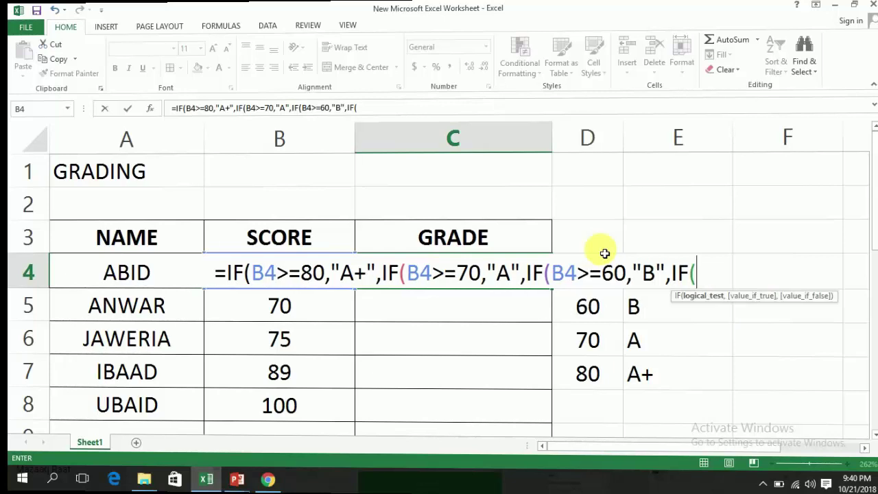
type("B4")
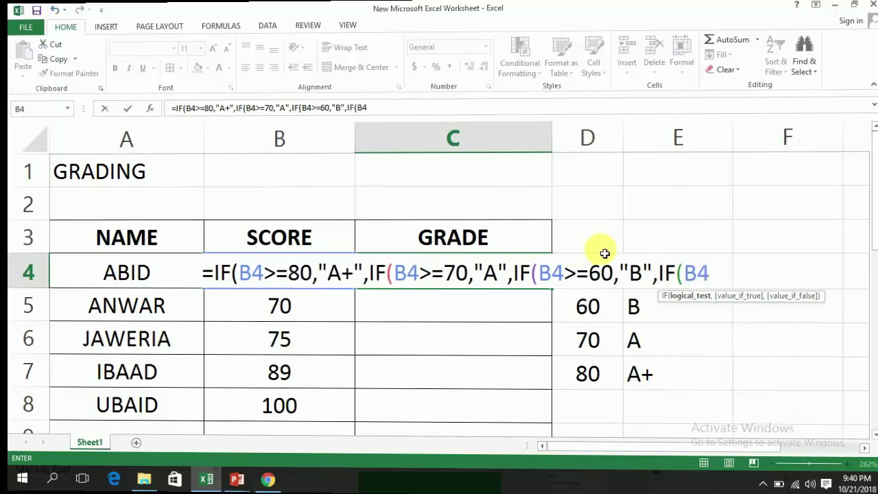
type(">=")
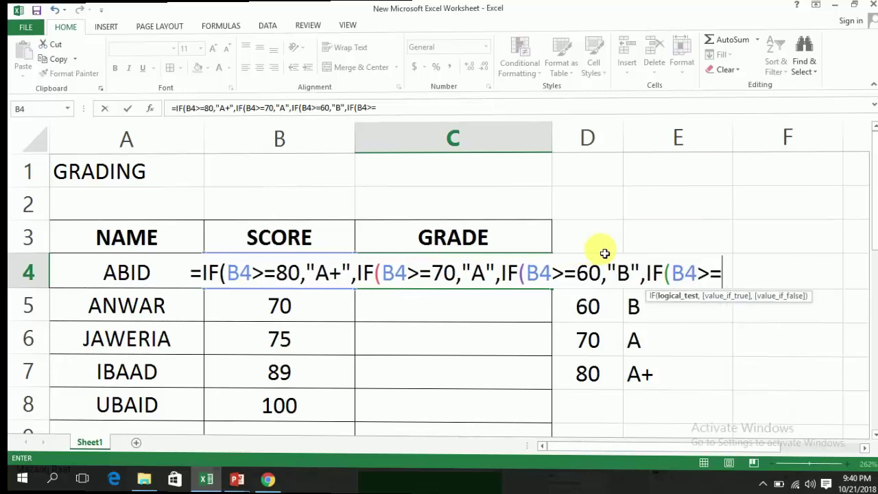
type("5")
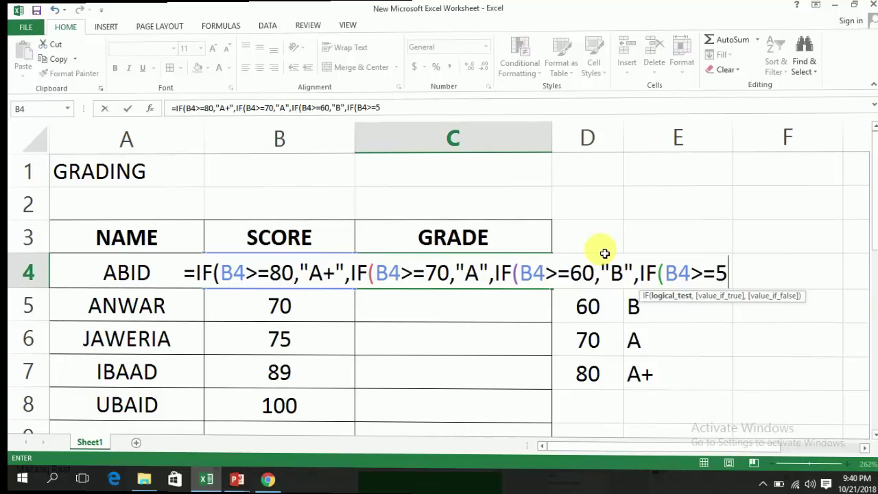
type("0")
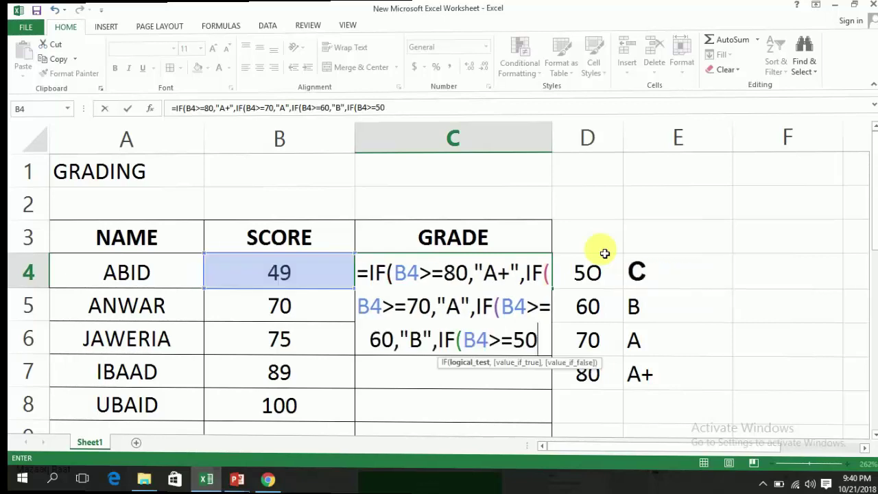
type(",\"")
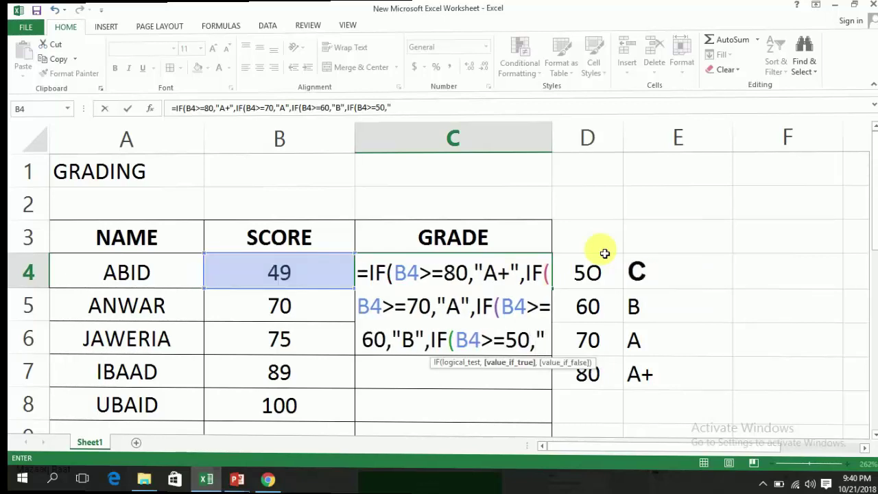
type("C\"")
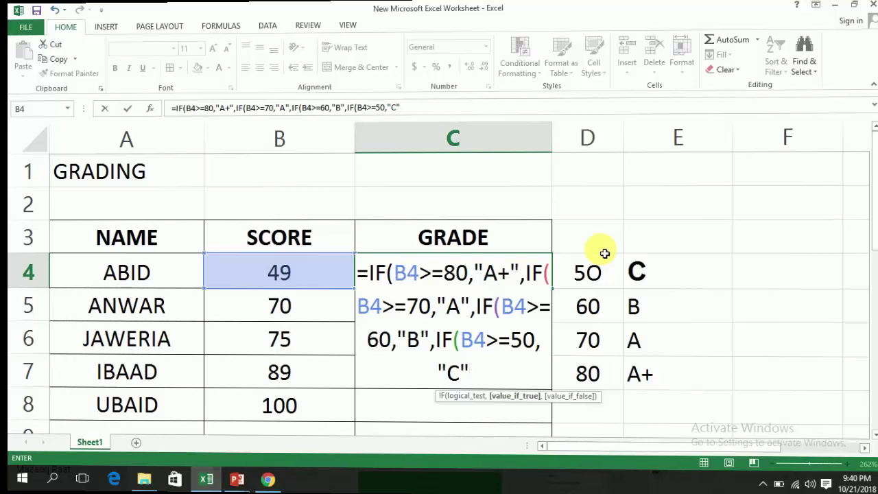
type(",")
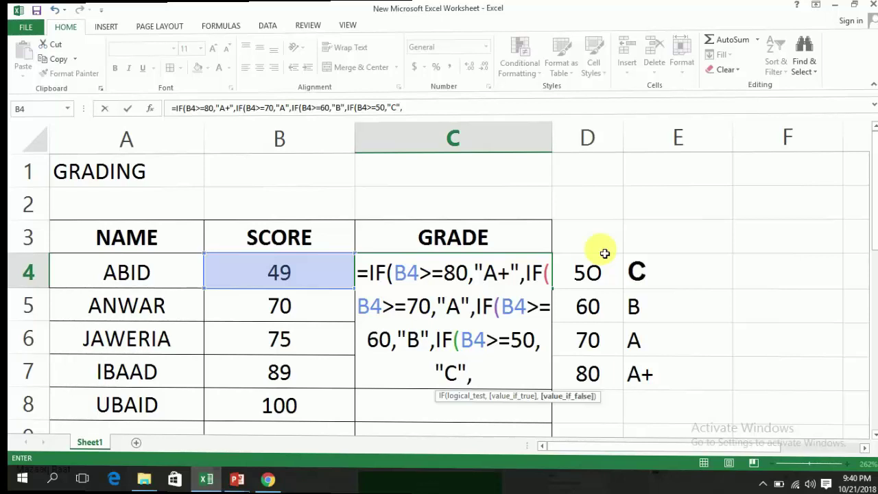
type("\"F")
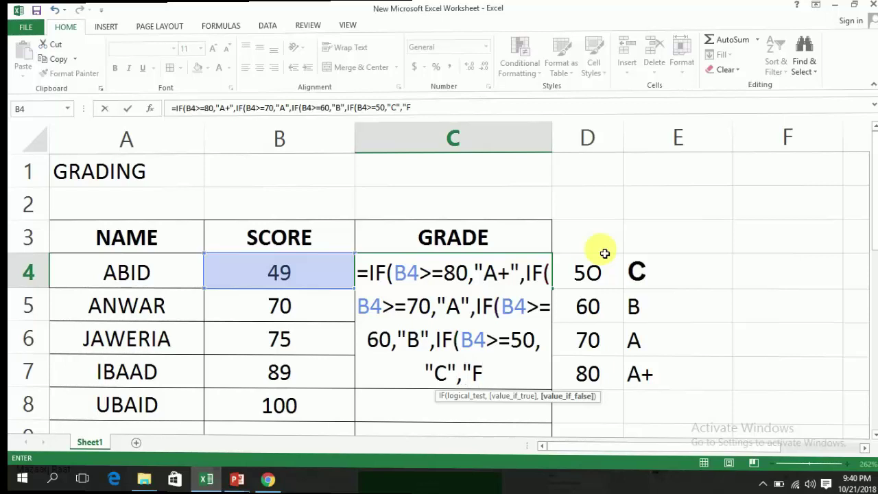
type("\"")
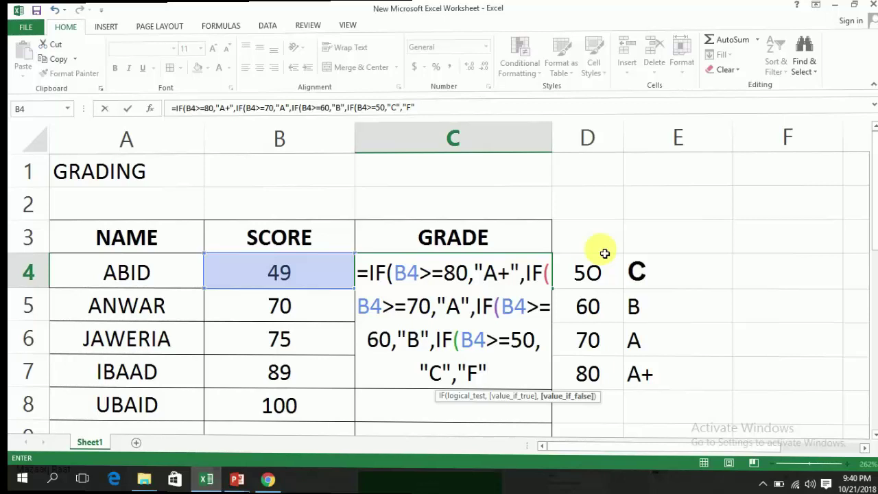
type("))))")
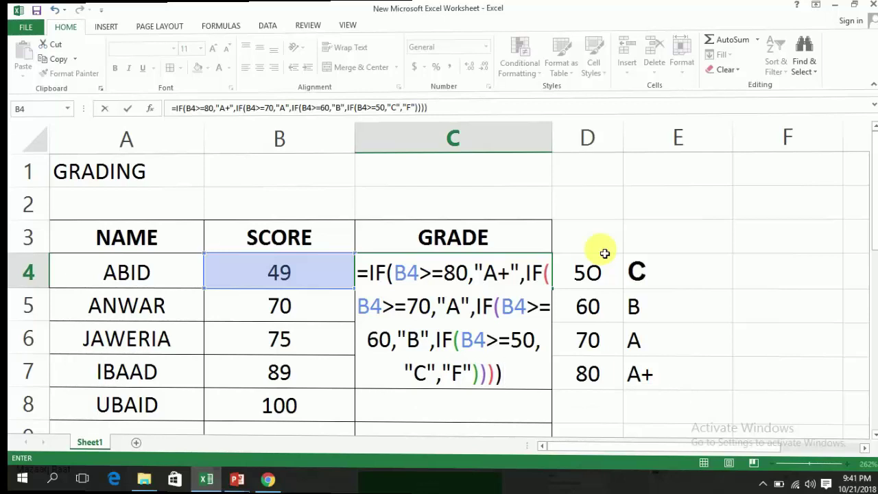
Step: Commit the grade formula and test it by entering a score of 50 in B4
key("Return")
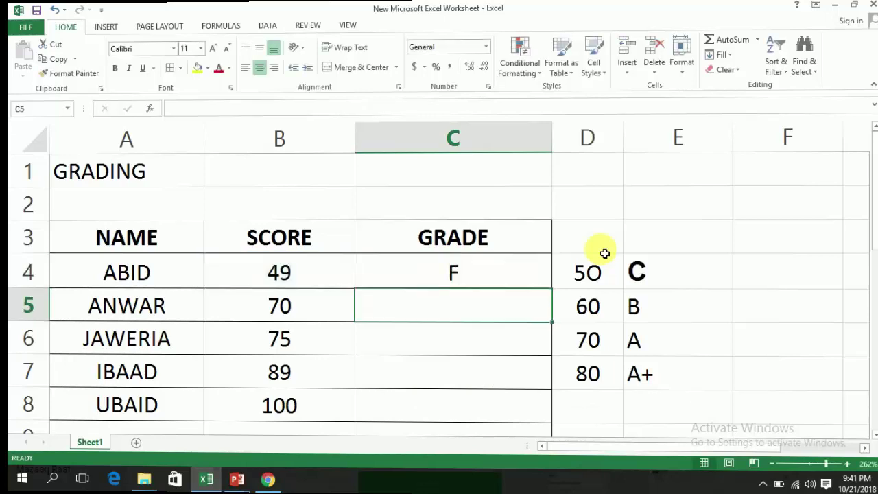
key("Up")
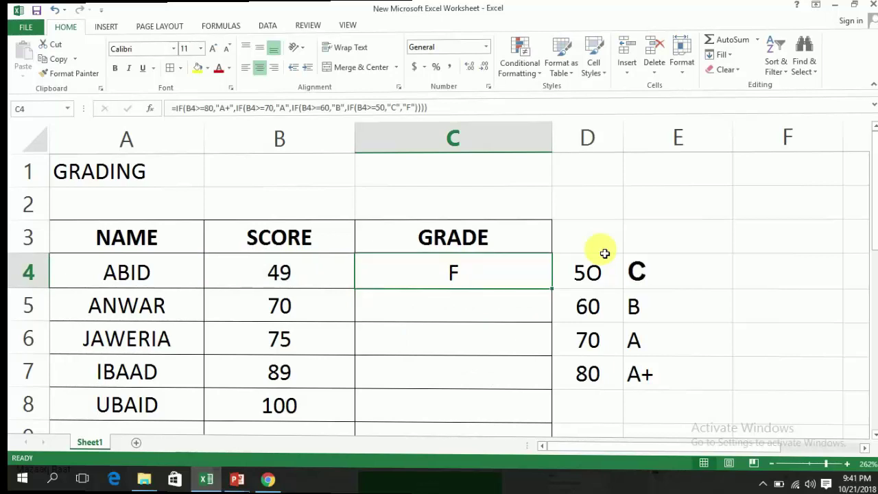
key("Left")
key("Right")
key("Left")
type("50")
key("Right")
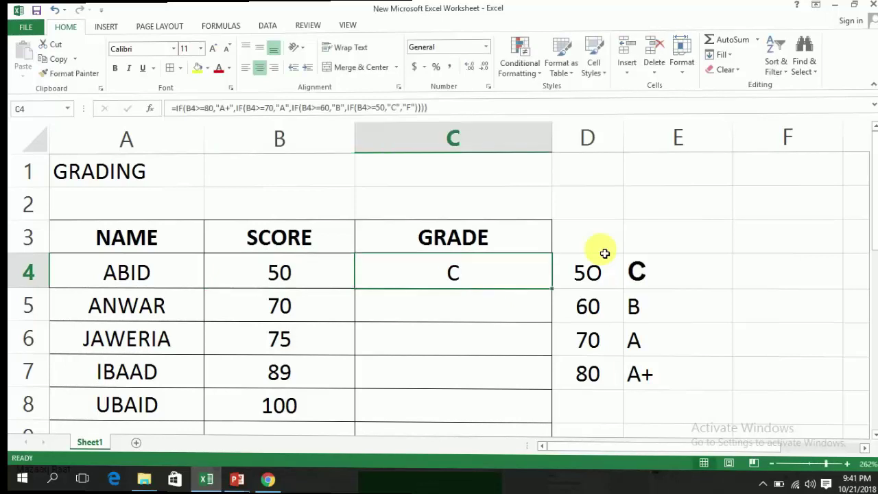
Step: Change B4's score to 59, then 60, so C4 returns B
key("Left")
key("Left")
key("Right")
key("Right")
key("Left")
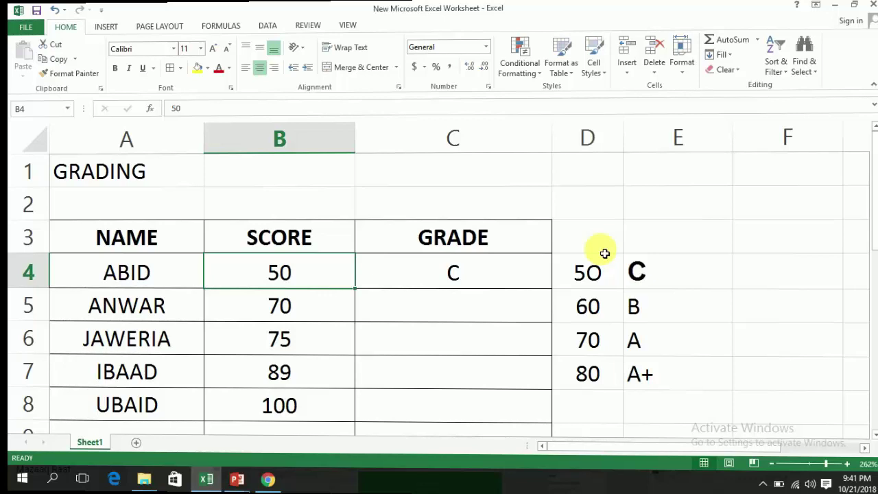
type("59")
key("Right")
key("Left")
type("60")
key("Right")
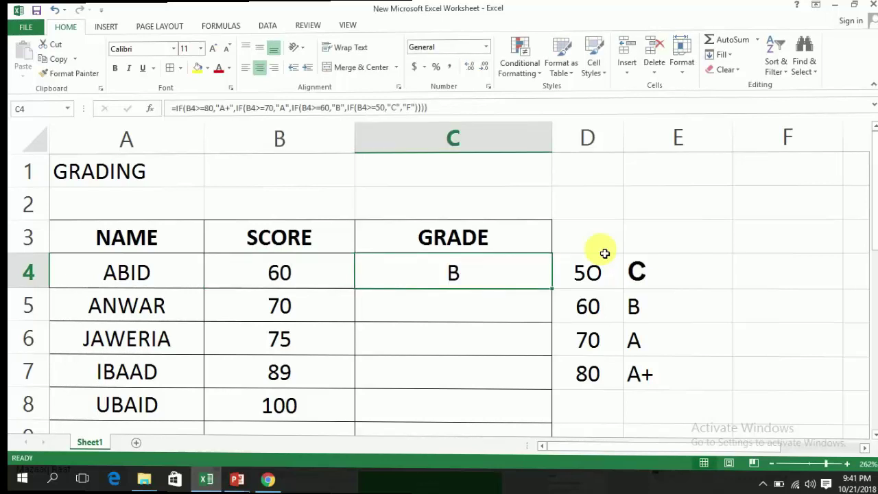
Step: Copy C4's grade formula into C5:C8
key("ctrl+c")
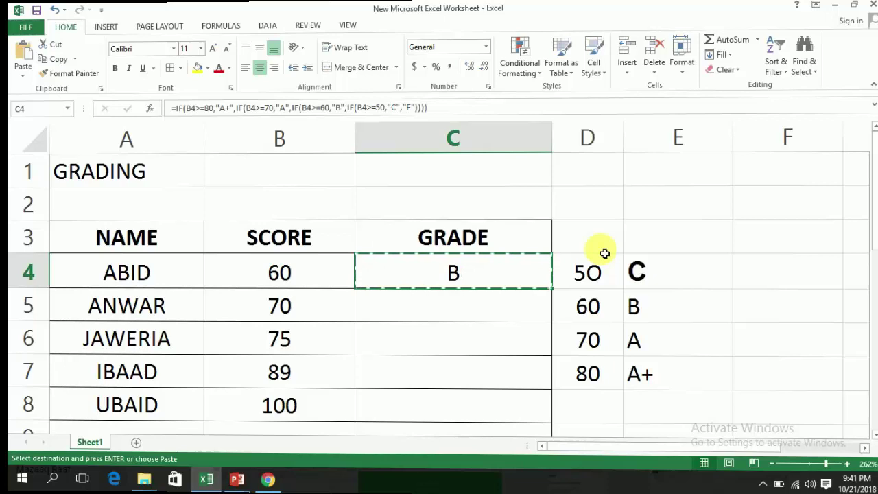
key("Down")
key("shift+Down")
key("shift+Down")
key("shift+Down")
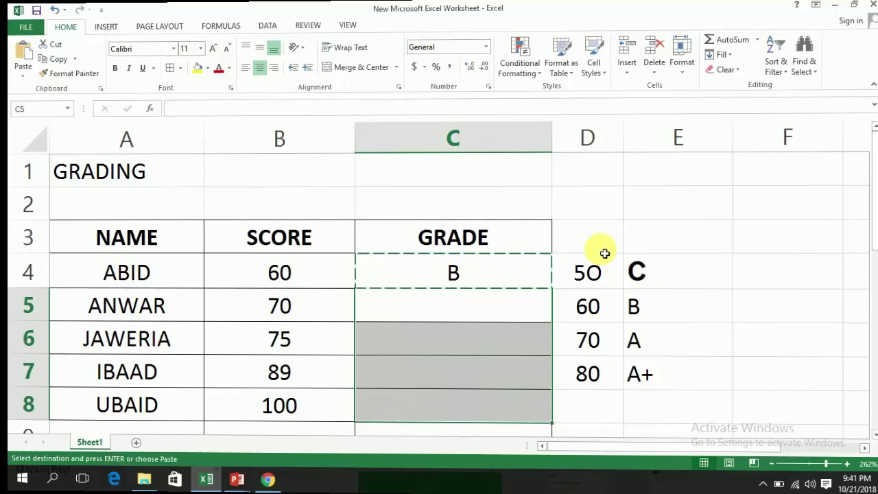
key("ctrl+v")
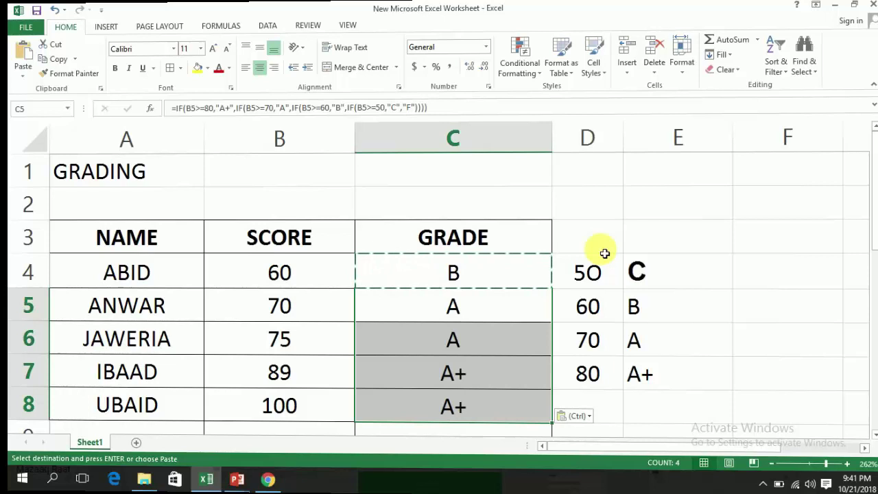
Step: Bold the grades in C4:C8
key("Up")
key("shift+Down")
key("shift+Down")
key("shift+Down")
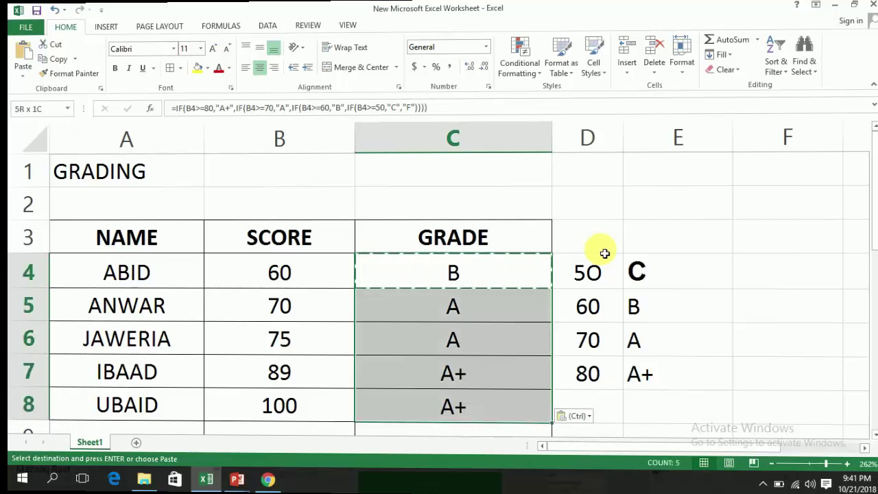
key("ctrl+b")
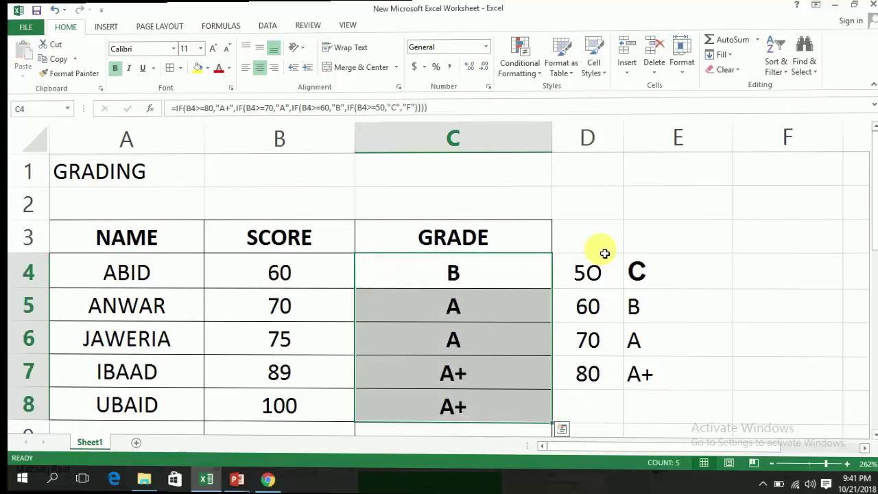
Step: Apply red font and yellow fill to C4:C8, then reopen C4's formula for review
left_click(219, 69)
left_click(197, 69)
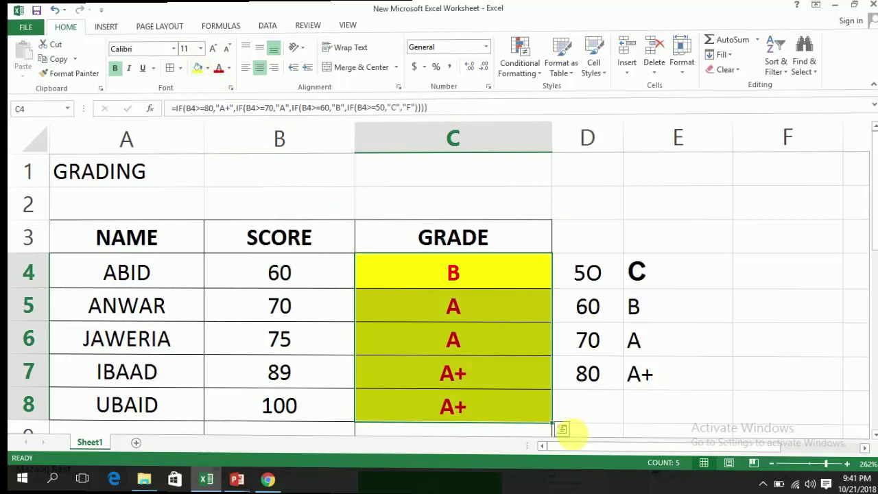
left_click(412, 272)
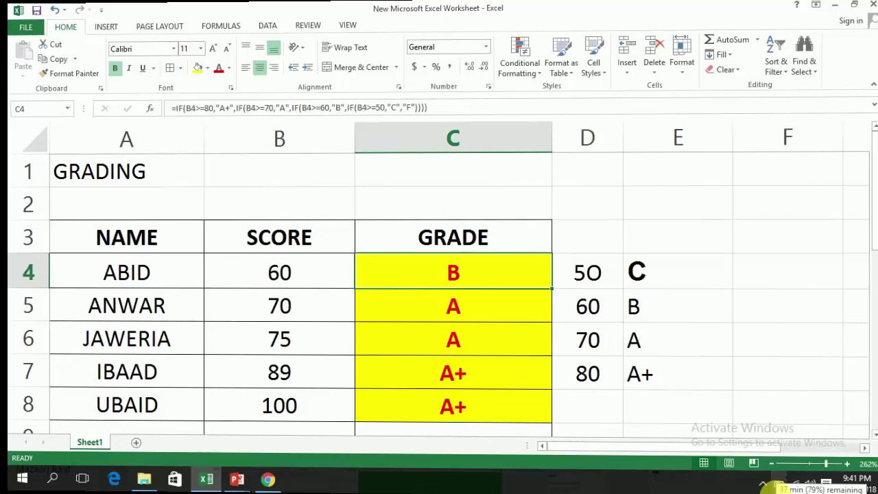
key("F2")
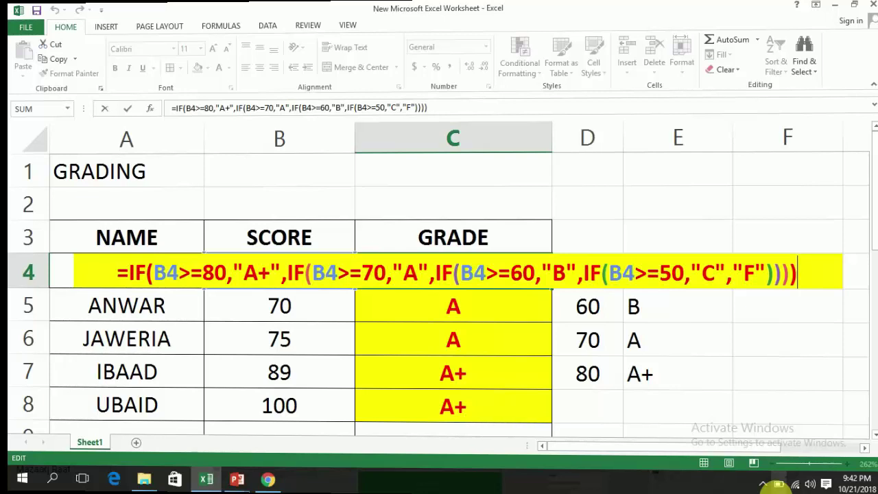
key("Return")
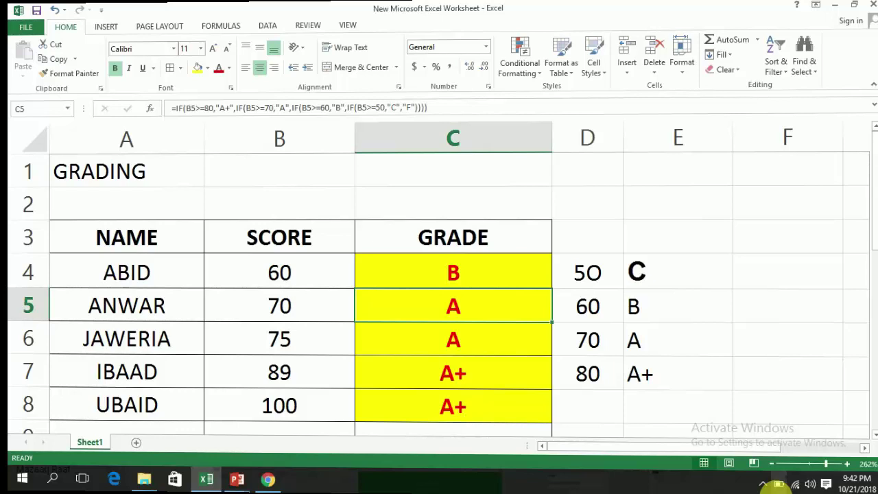
left_click(453, 272)
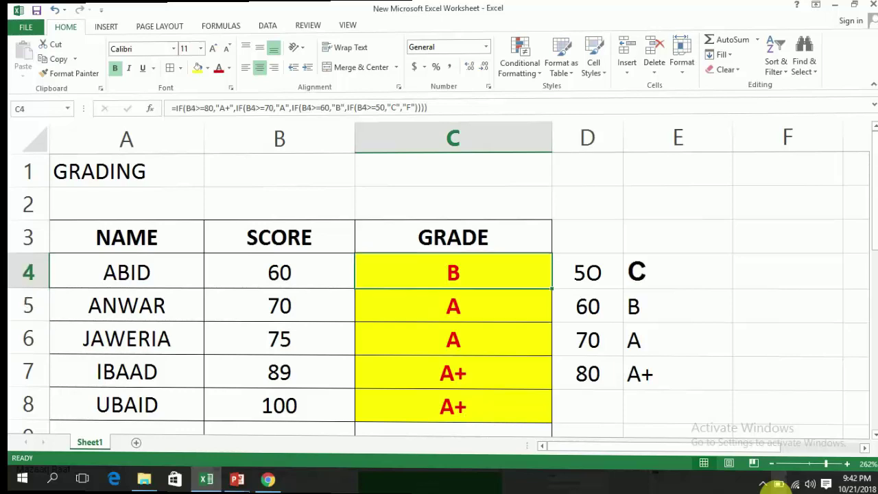
left_click(453, 306)
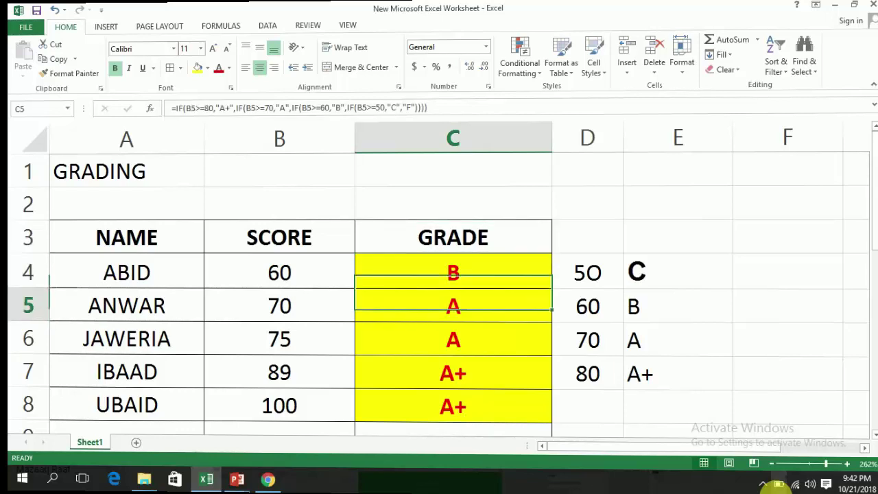
left_click(453, 339)
left_click(453, 306)
left_click(453, 339)
left_click(453, 272)
left_click(453, 373)
left_click(452, 406)
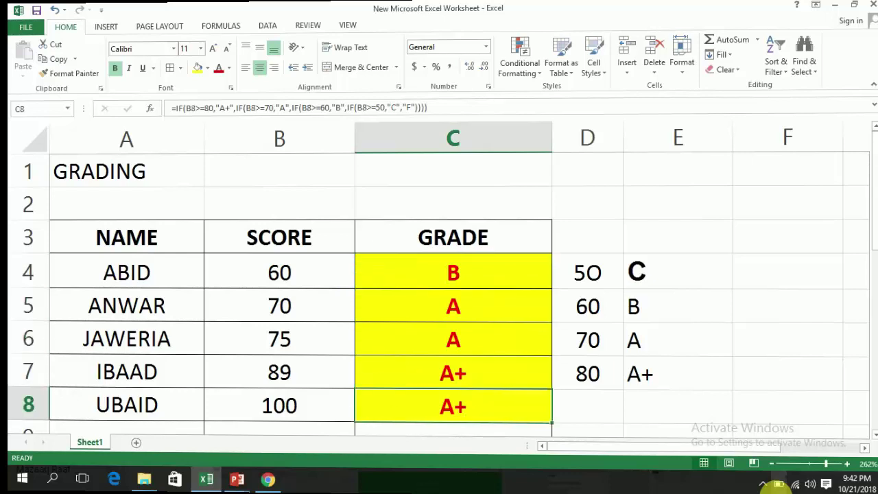
left_click(453, 305)
left_click(453, 339)
left_click(453, 407)
left_click(453, 372)
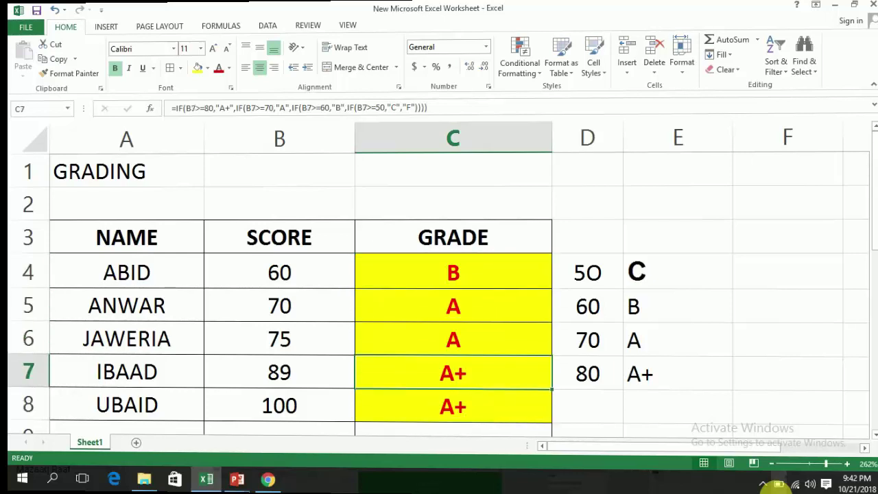
left_click(453, 305)
left_click(452, 237)
left_click(453, 272)
left_click(453, 305)
left_click(453, 373)
left_click(453, 305)
left_click(452, 271)
left_click(453, 305)
left_click(452, 338)
left_click(453, 406)
left_click(453, 338)
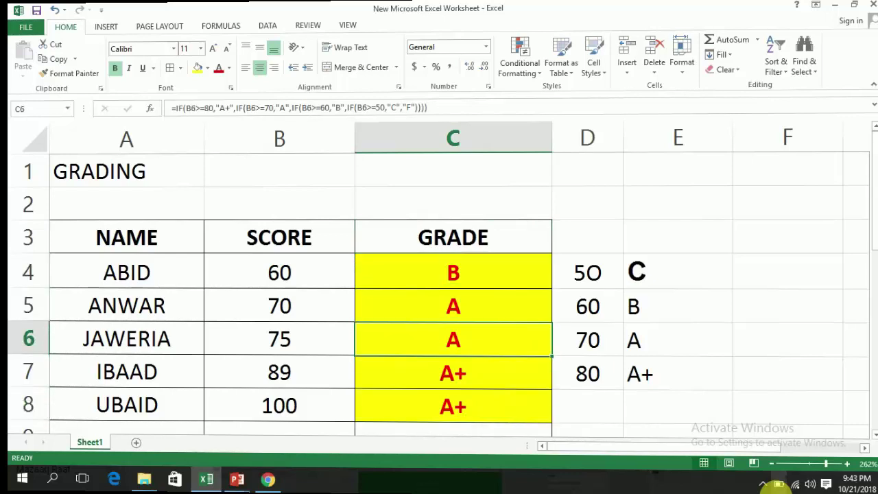
left_click(453, 272)
left_click(452, 306)
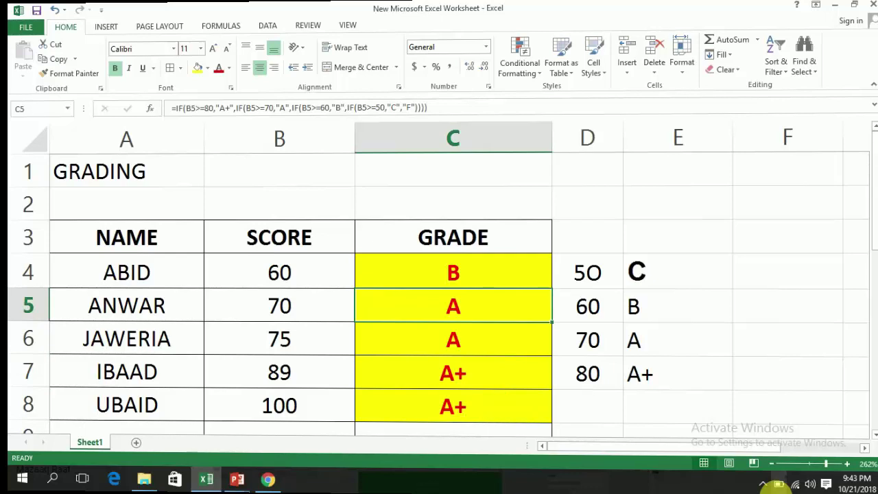
left_click(453, 272)
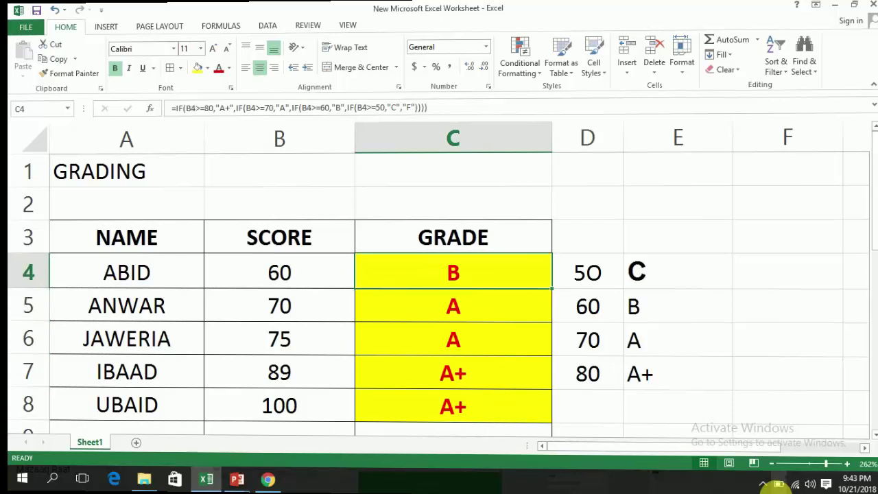
left_click(452, 305)
left_click(452, 339)
left_click(453, 305)
left_click(453, 339)
left_click(453, 372)
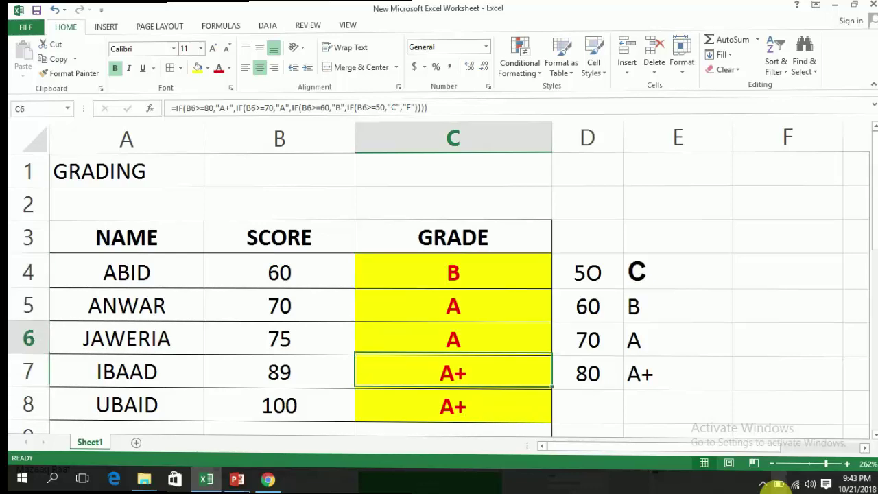